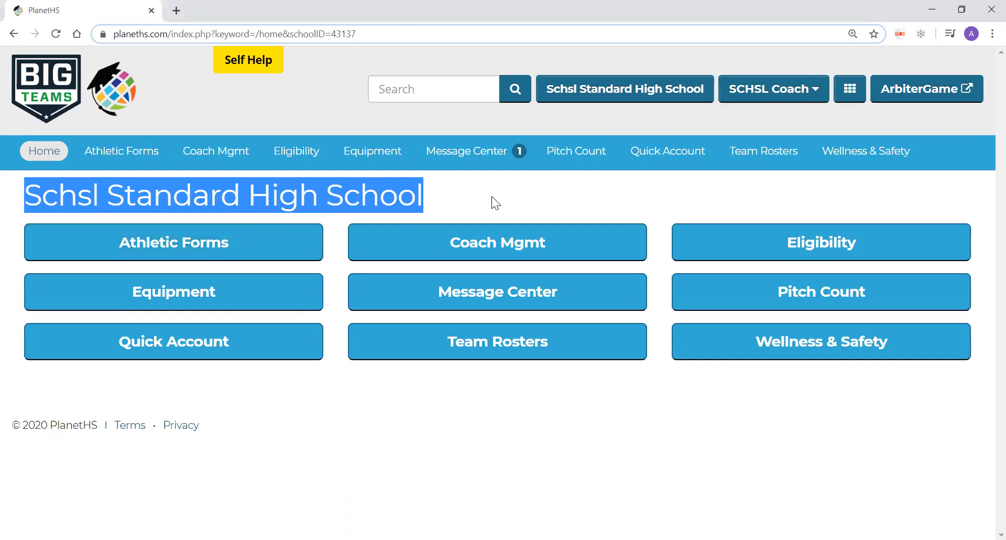
- Open the Athletic Forms overview and expand the form list of the student with Pending status
{"action": "left_click", "coordinate": [324, 218]}
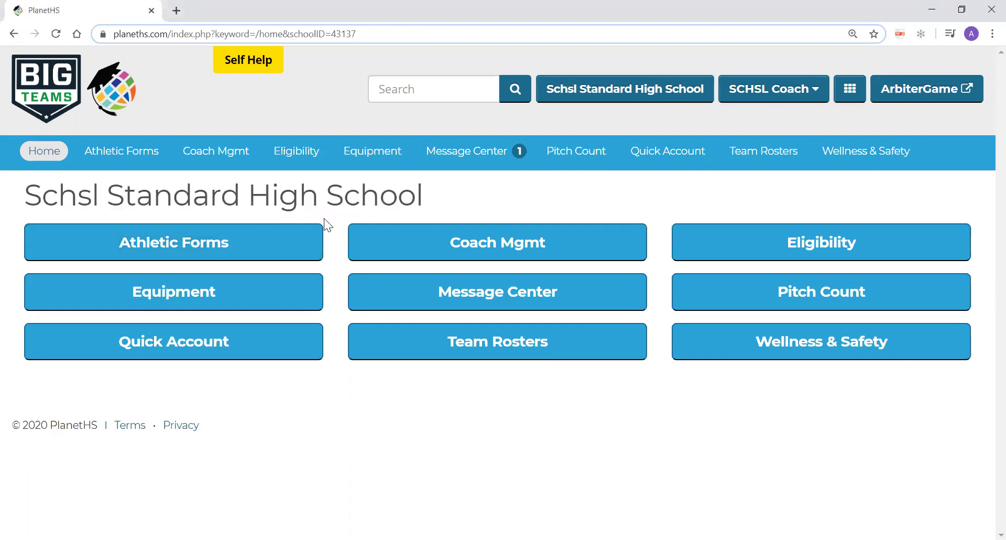
{"action": "left_click", "coordinate": [219, 252]}
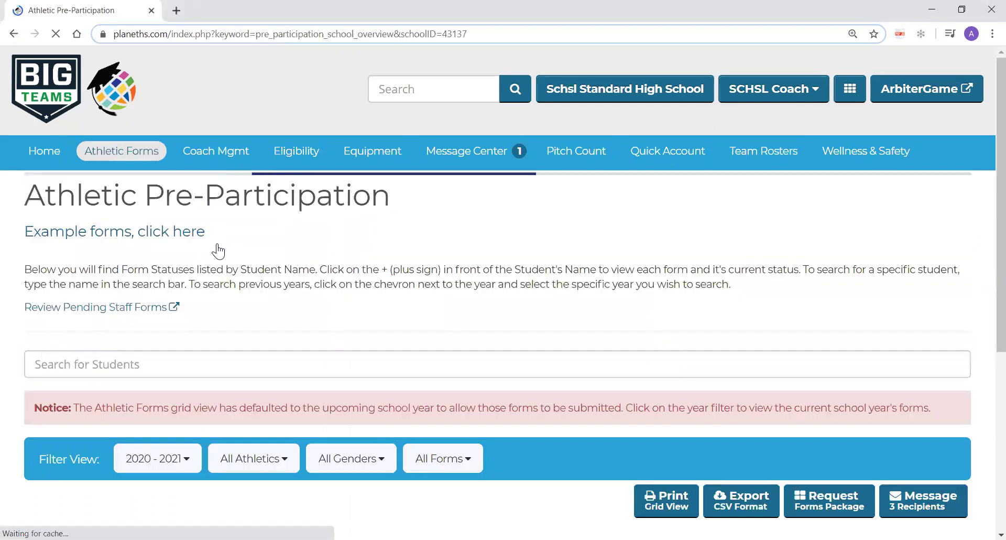
{"action": "scroll", "coordinate": [219, 252], "scroll_direction": "down", "scroll_amount": 6}
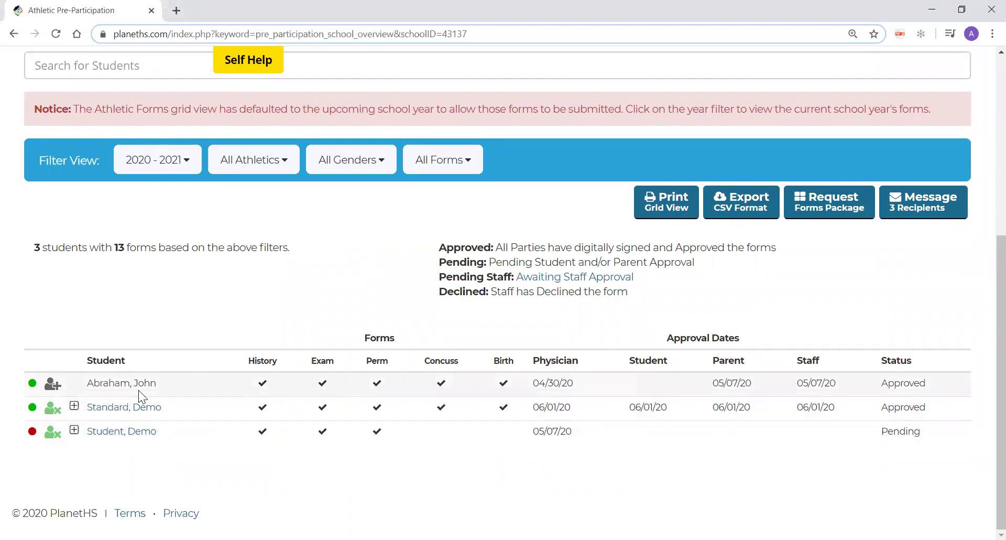
{"action": "left_click_drag", "start_coordinate": [168, 382], "coordinate": [84, 377]}
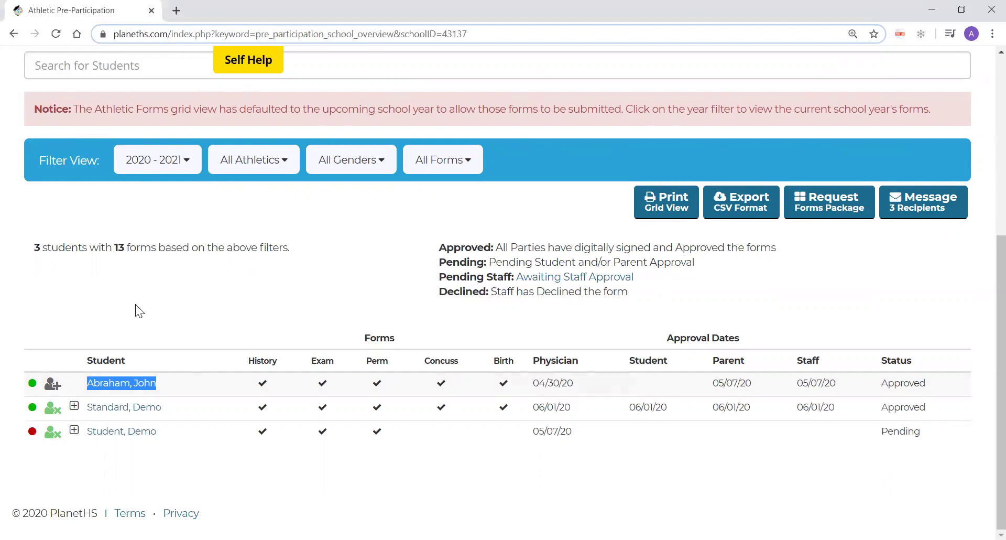
{"action": "left_click", "coordinate": [74, 426]}
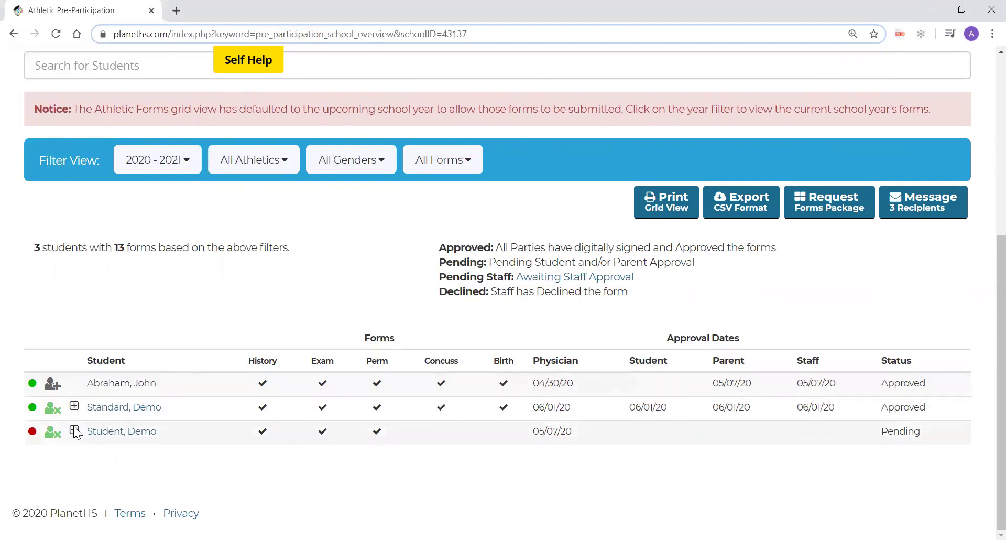
{"action": "scroll", "coordinate": [185, 424], "scroll_direction": "down", "scroll_amount": 2}
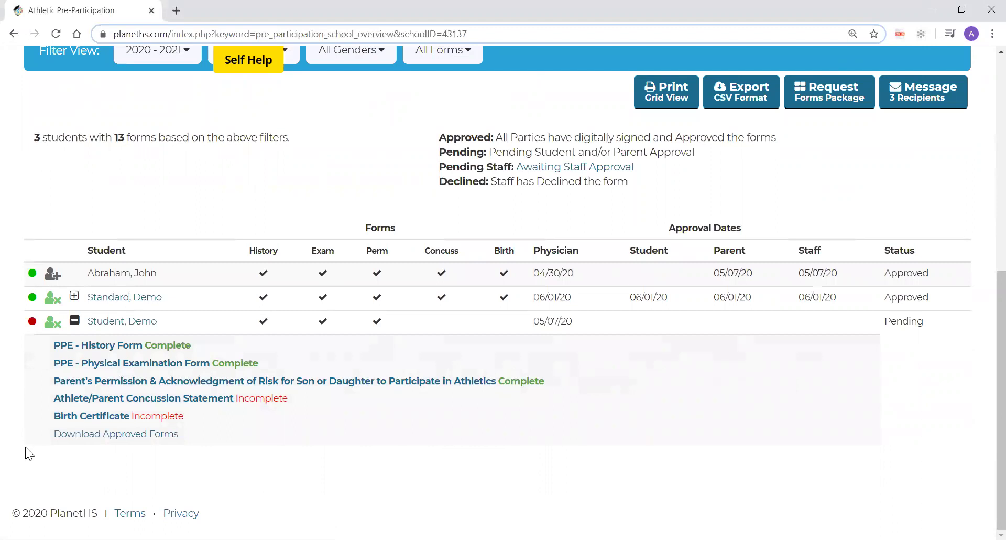
- Open the pending student's Parent's Permission & Acknowledgment of Risk form in a new tab, view its approved documents section, and return to the overview
{"action": "right_click", "coordinate": [113, 375]}
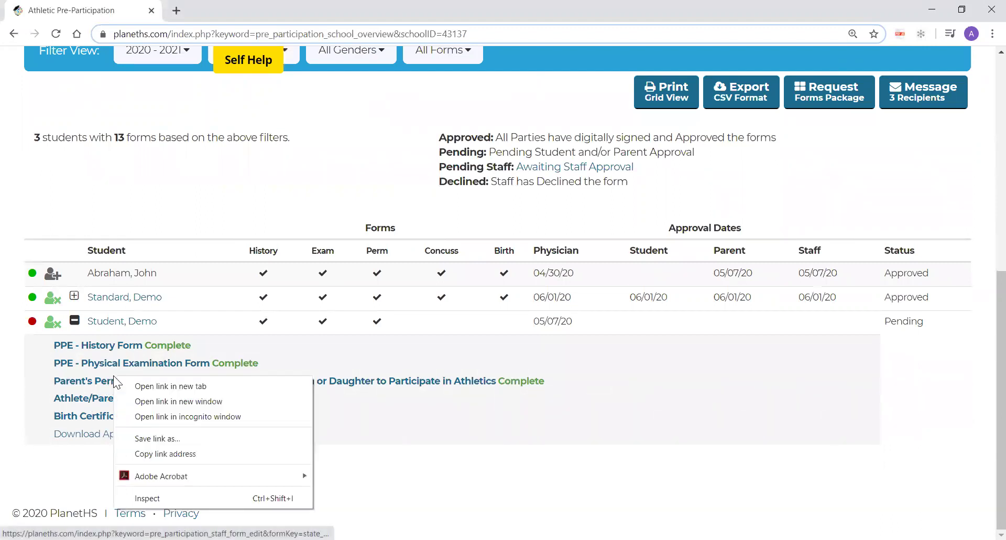
{"action": "left_click", "coordinate": [139, 386]}
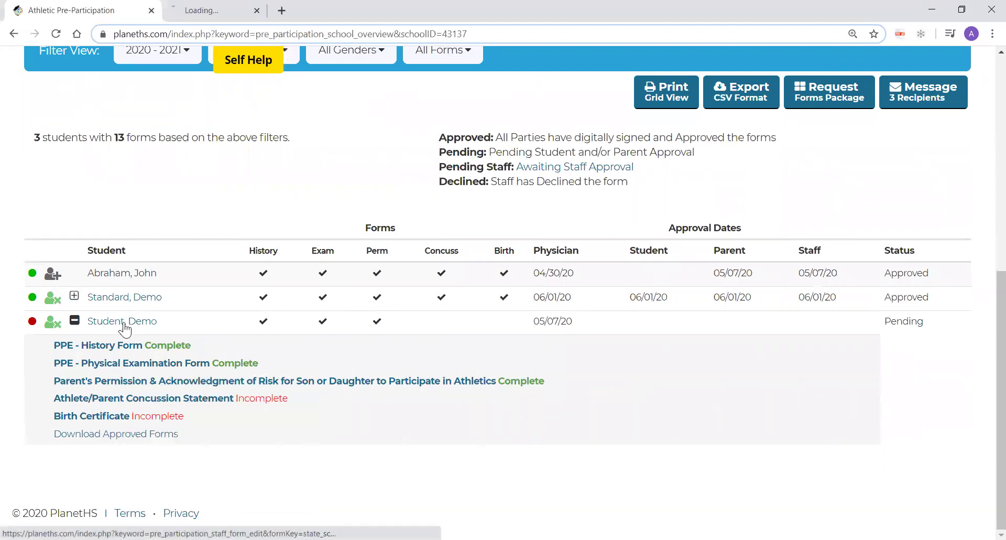
{"action": "left_click", "coordinate": [231, 10]}
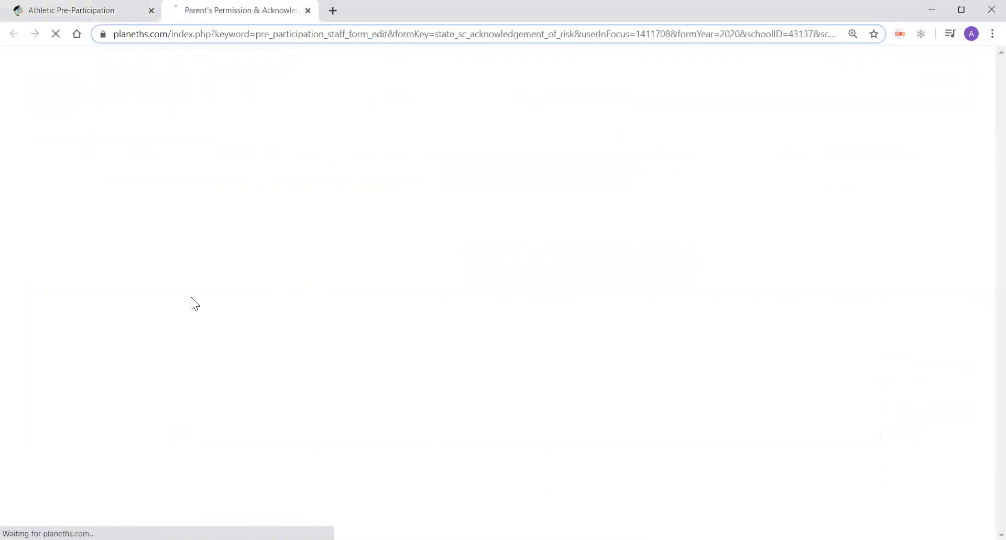
{"action": "scroll", "coordinate": [253, 320], "scroll_direction": "down", "scroll_amount": 5}
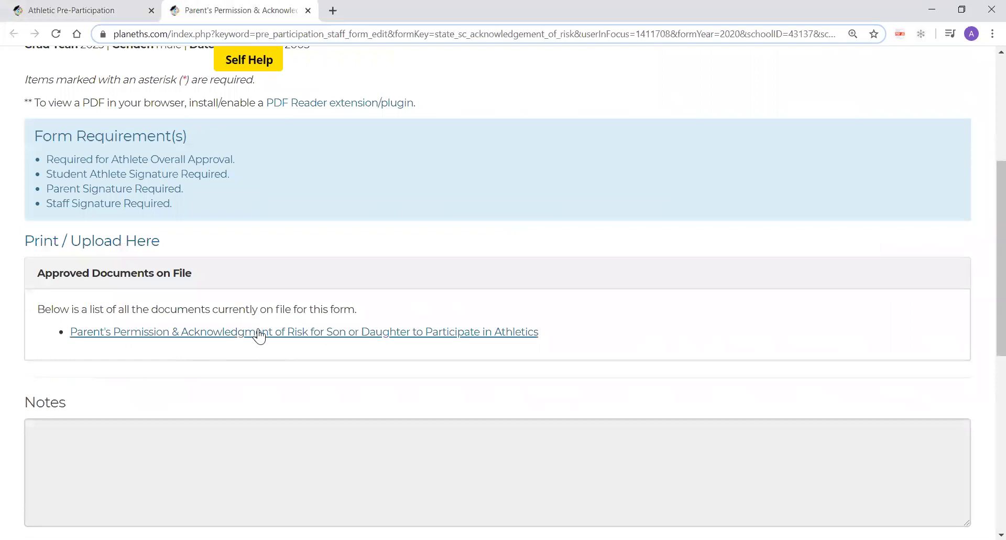
{"action": "left_click", "coordinate": [86, 10]}
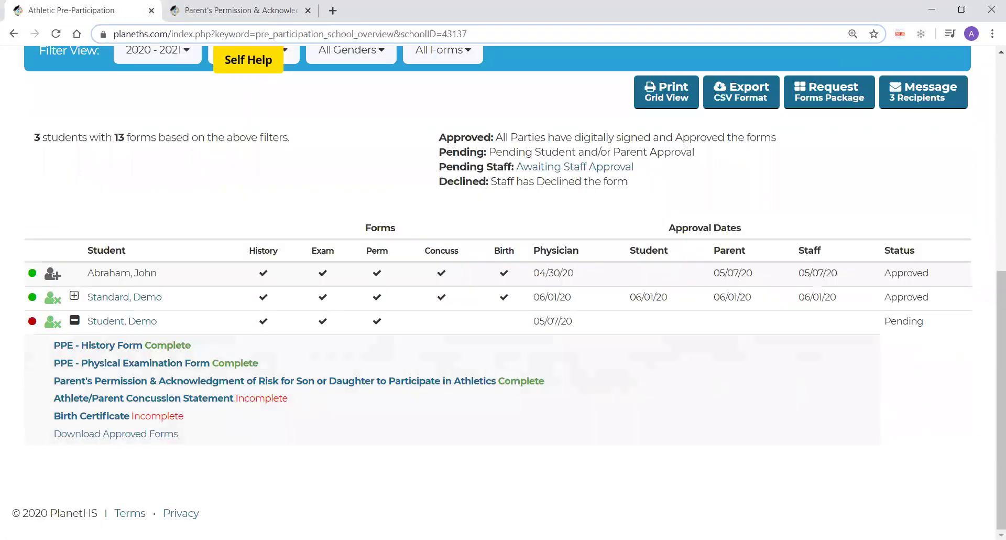
- Collapse the pending student's form list and open the student's record to examine the emergency contacts
{"action": "left_click", "coordinate": [74, 321]}
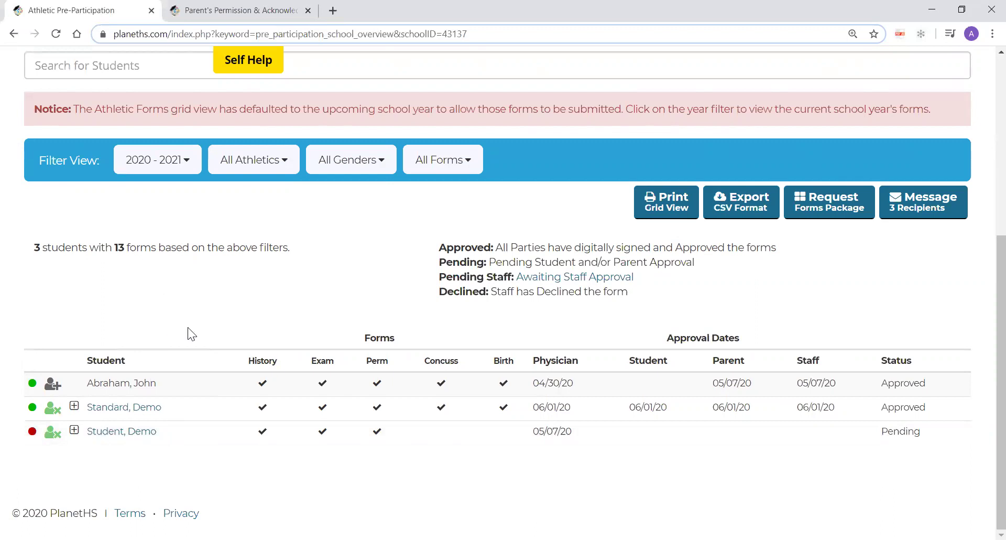
{"action": "left_click", "coordinate": [112, 436]}
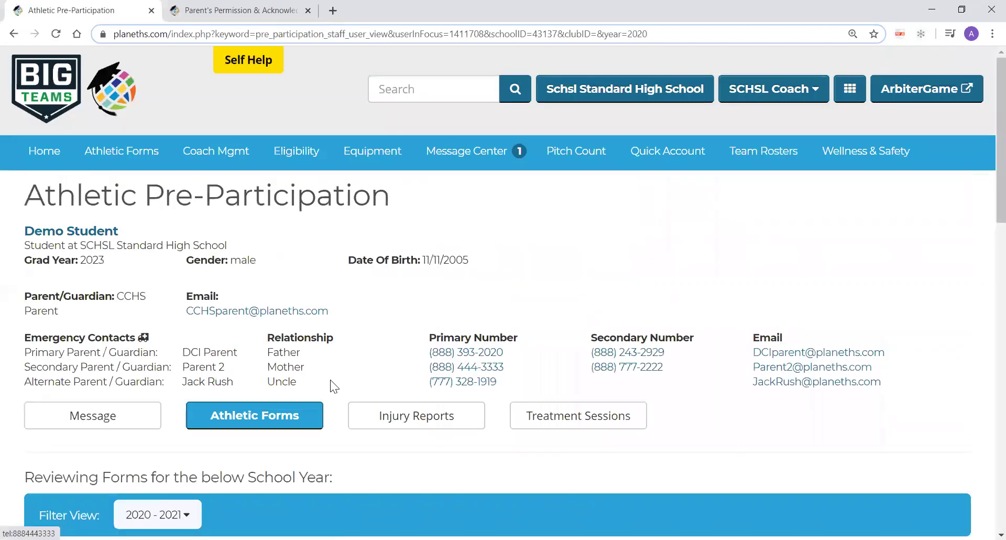
{"action": "left_click_drag", "start_coordinate": [330, 380], "coordinate": [13, 348]}
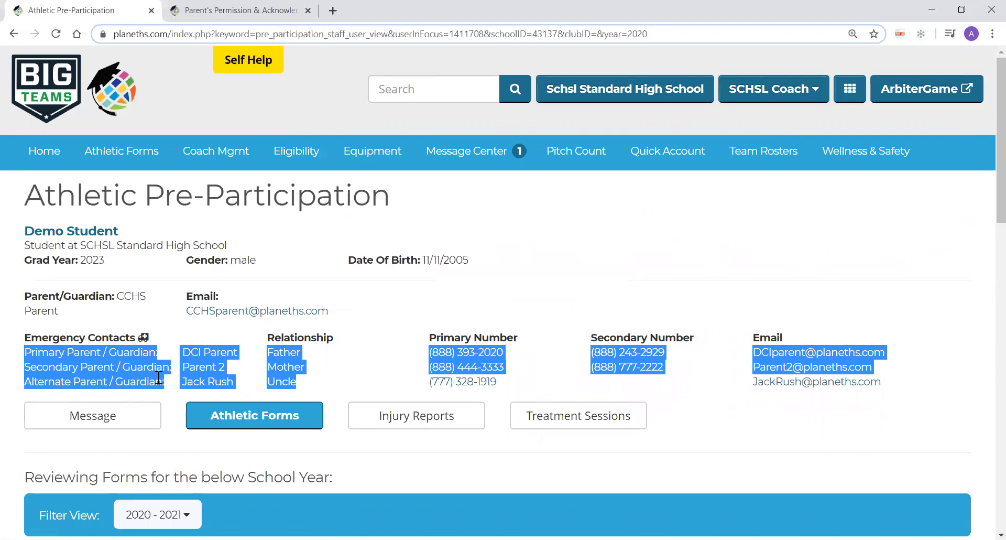
{"action": "left_click", "coordinate": [200, 374]}
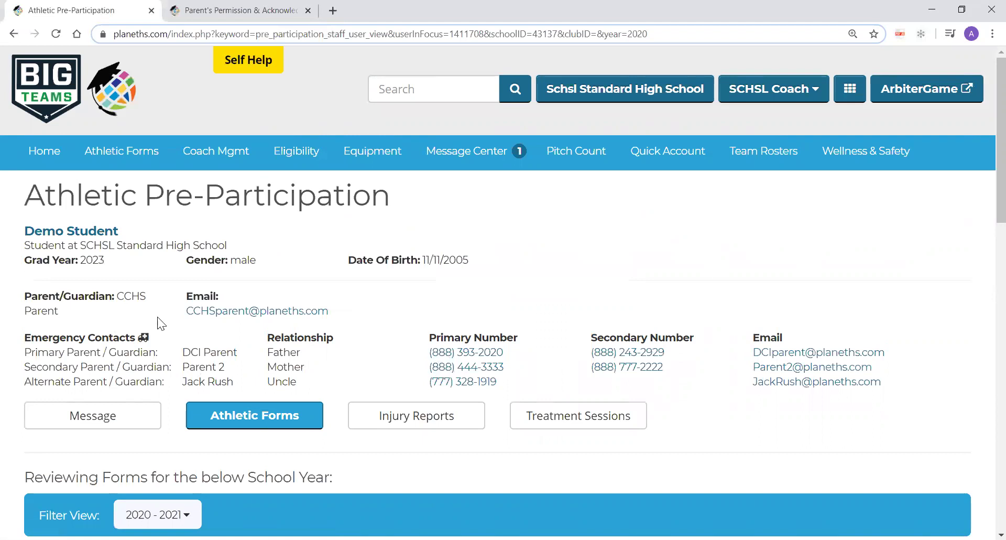
- Return to the Athletic Forms overview and filter it to Football students with Approved forms
{"action": "left_click", "coordinate": [121, 156]}
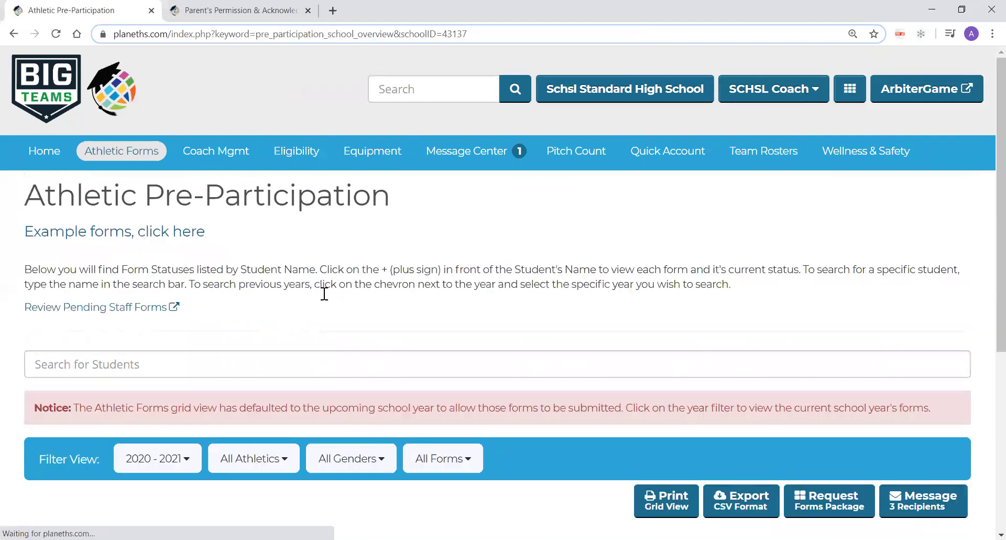
{"action": "scroll", "coordinate": [323, 293], "scroll_direction": "down", "scroll_amount": 5}
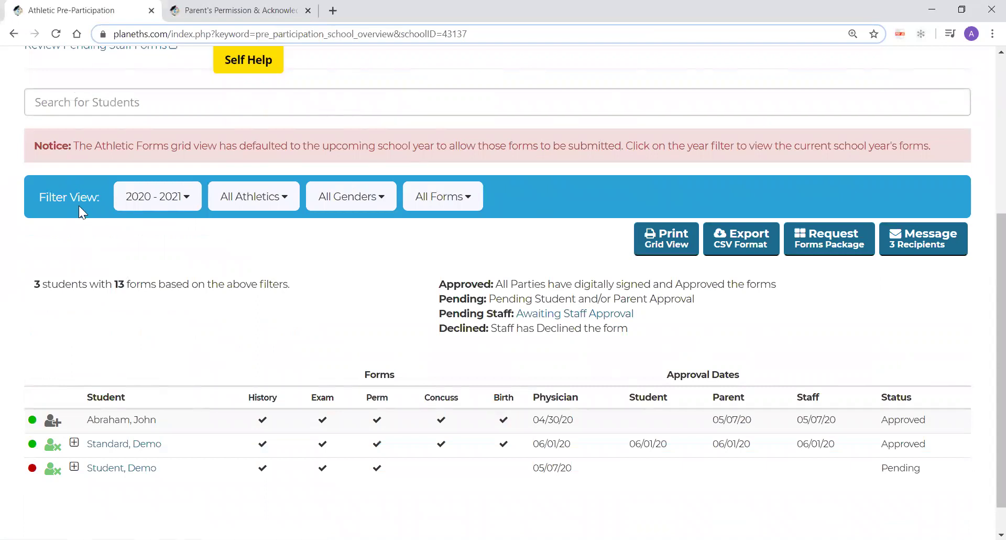
{"action": "left_click", "coordinate": [264, 198]}
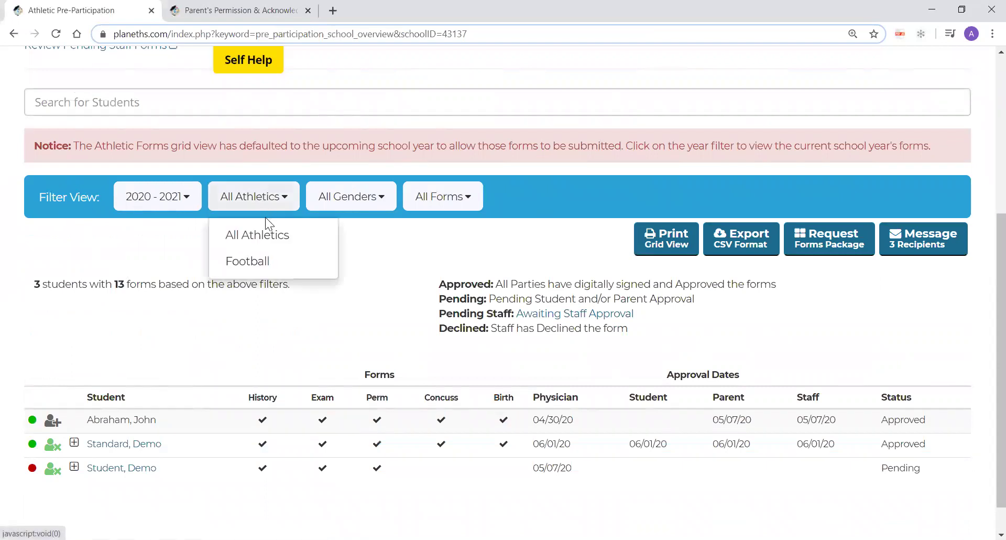
{"action": "left_click", "coordinate": [270, 264]}
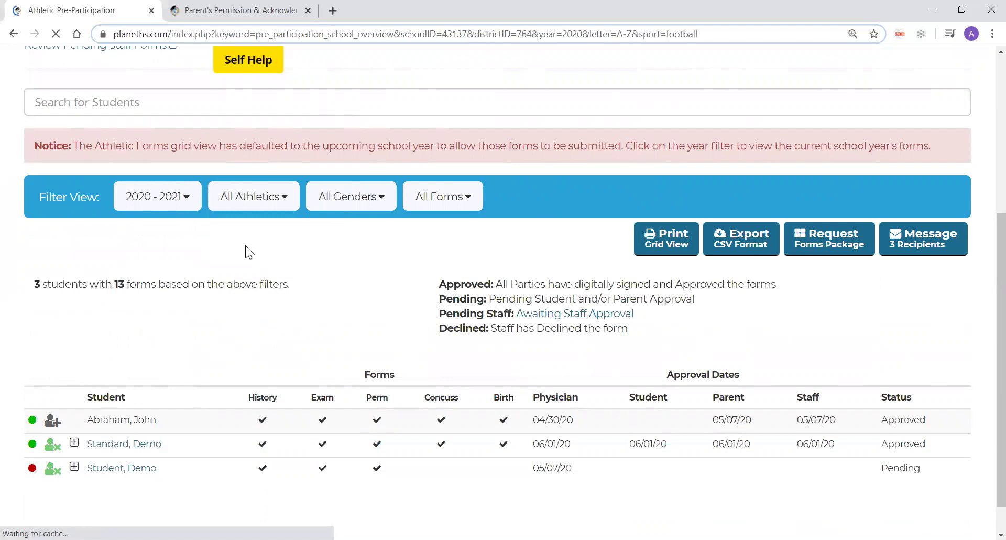
{"action": "scroll", "coordinate": [260, 293], "scroll_direction": "down", "scroll_amount": 5}
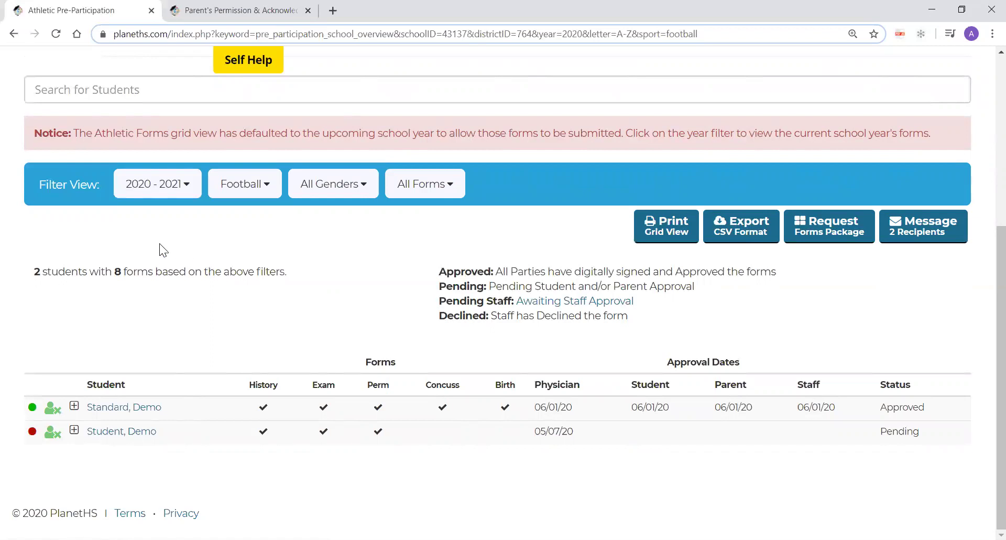
{"action": "left_click", "coordinate": [449, 185]}
{"action": "left_click", "coordinate": [437, 246]}
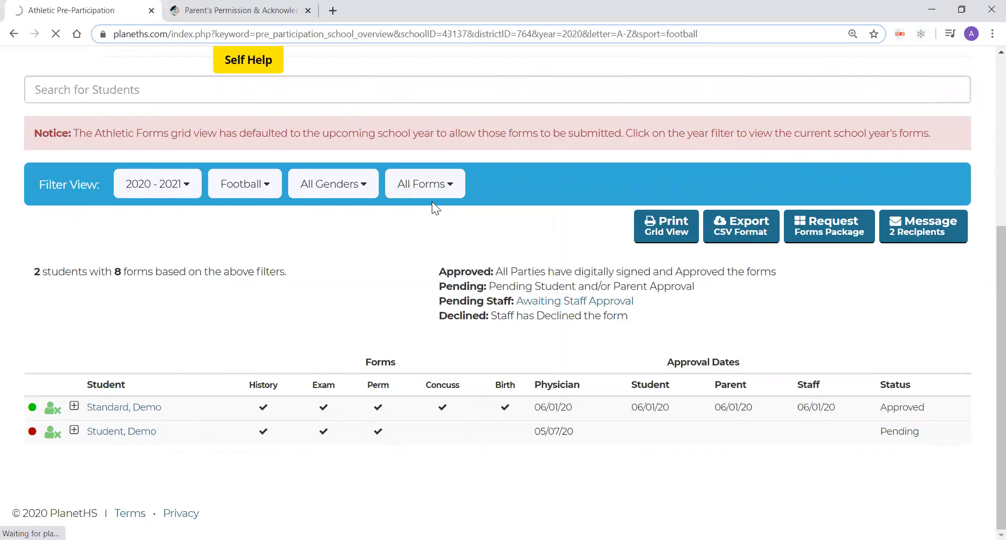
{"action": "scroll", "coordinate": [264, 393], "scroll_direction": "down", "scroll_amount": 5}
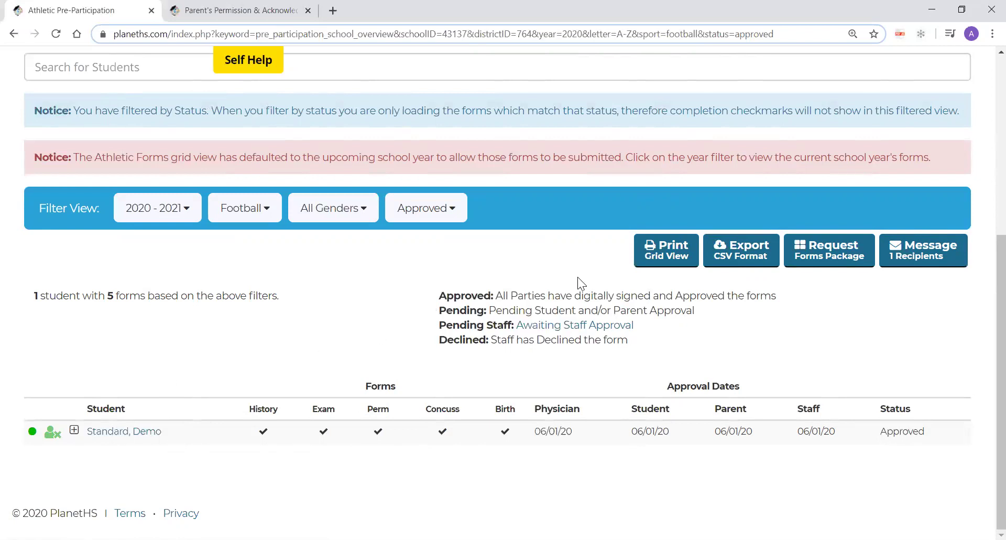
- Start a message to the filtered recipients, review its audience, and close the message without sending
{"action": "left_click", "coordinate": [925, 258]}
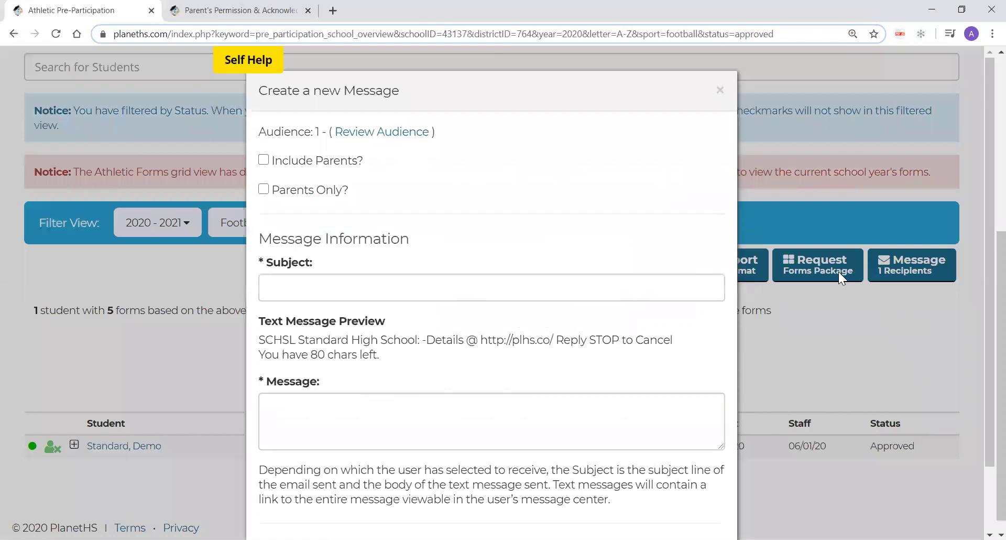
{"action": "left_click", "coordinate": [264, 162]}
{"action": "left_click", "coordinate": [360, 134]}
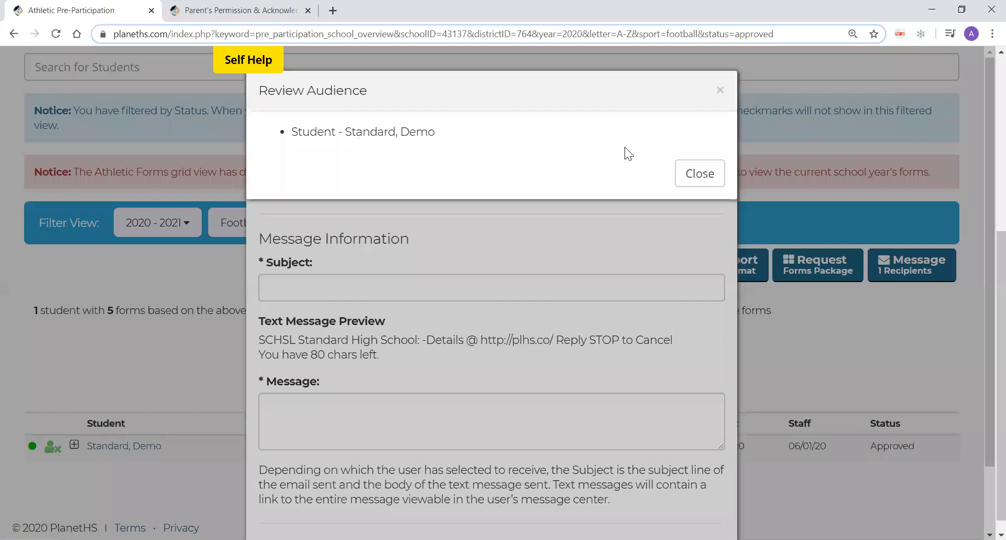
{"action": "left_click", "coordinate": [697, 174]}
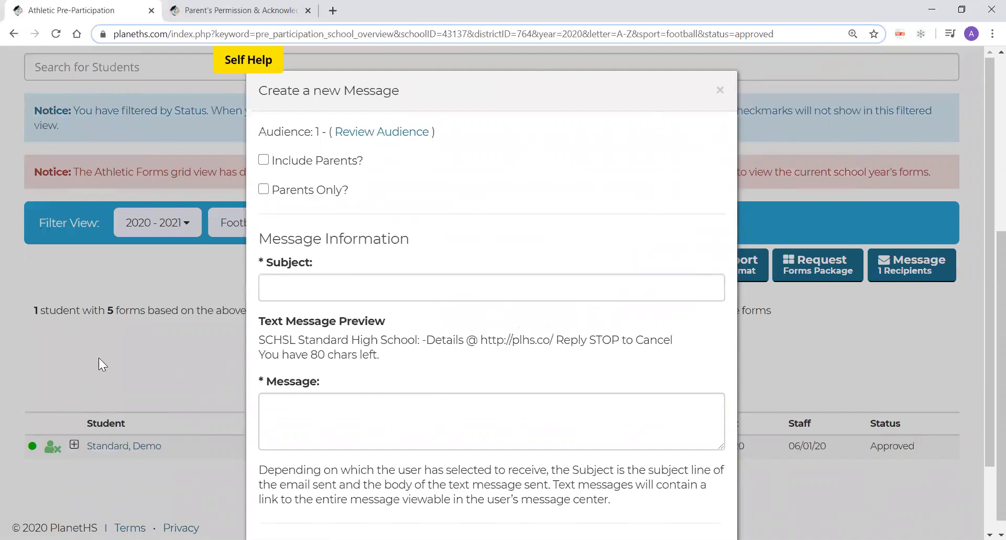
{"action": "left_click", "coordinate": [168, 290]}
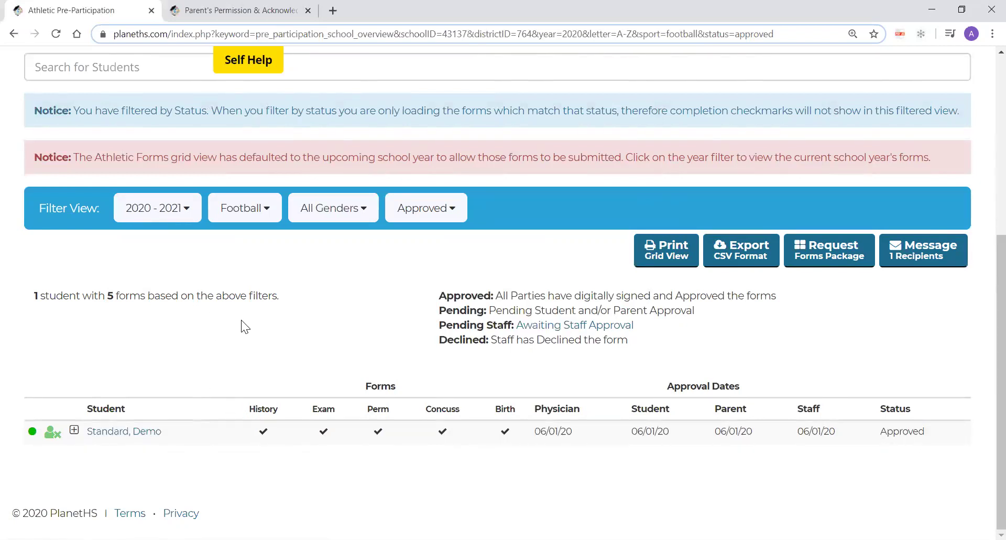
- Open Football's Preliminary Roster & Team Assignments from the Team Rosters page and close the permission form tab
{"action": "scroll", "coordinate": [197, 323], "scroll_direction": "up", "scroll_amount": 5}
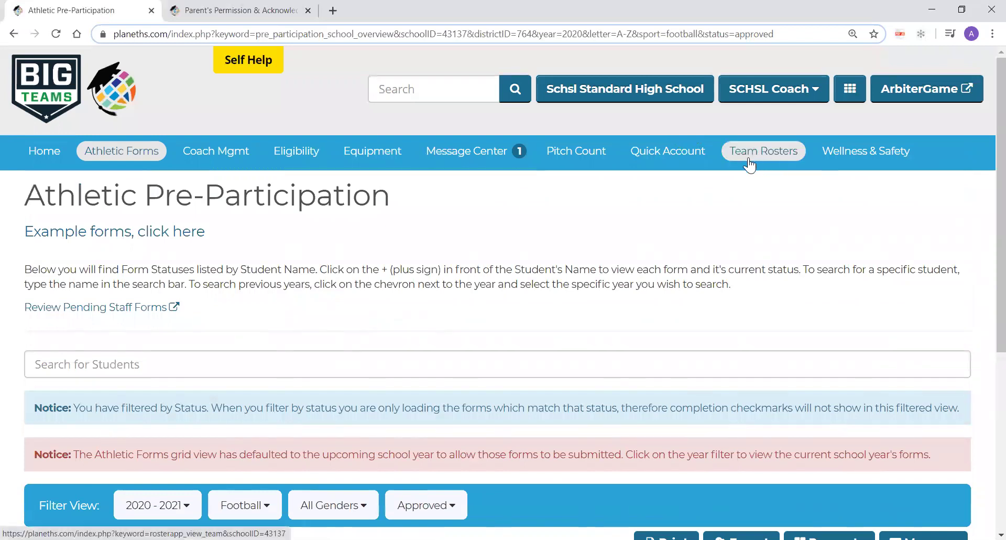
{"action": "left_click", "coordinate": [744, 157]}
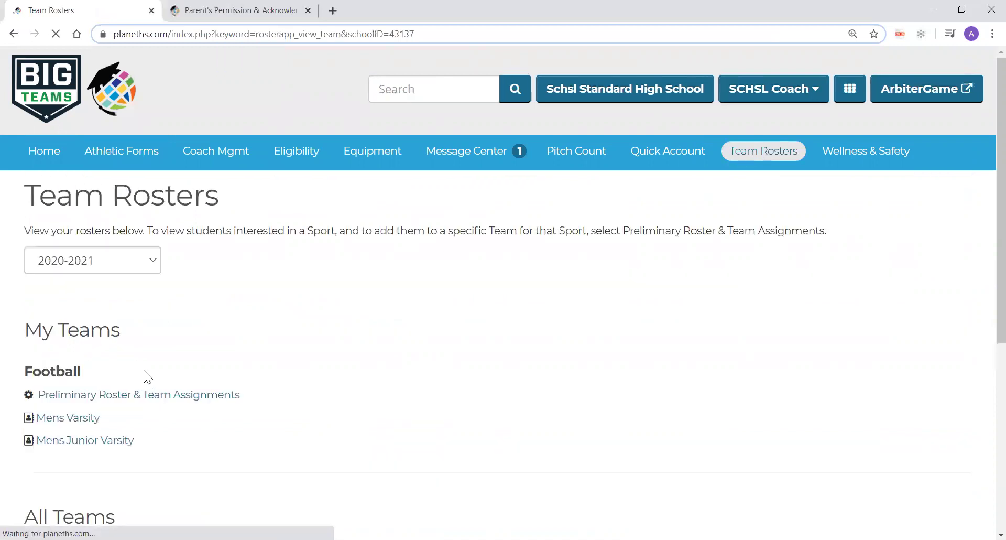
{"action": "scroll", "coordinate": [152, 357], "scroll_direction": "down", "scroll_amount": 1}
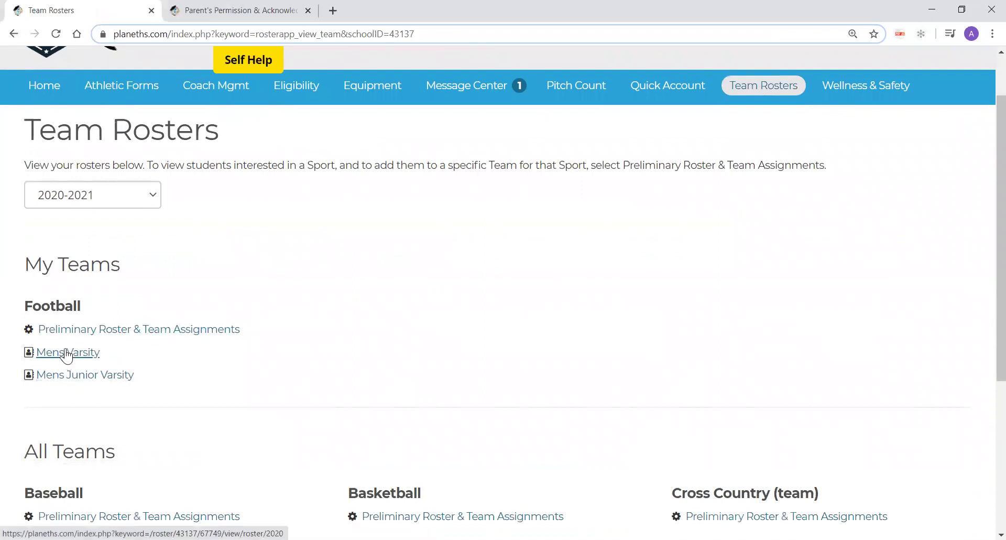
{"action": "left_click", "coordinate": [165, 333]}
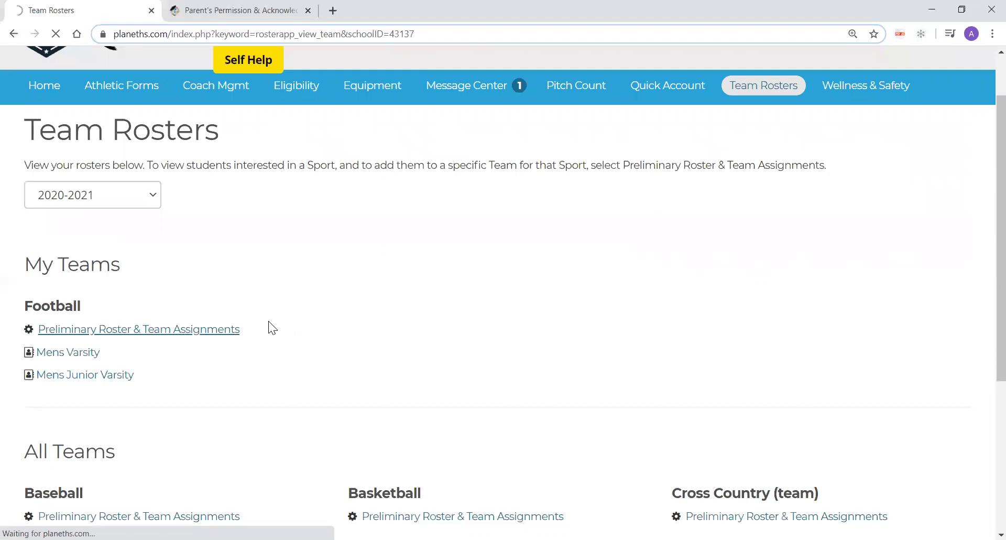
{"action": "left_click", "coordinate": [308, 11]}
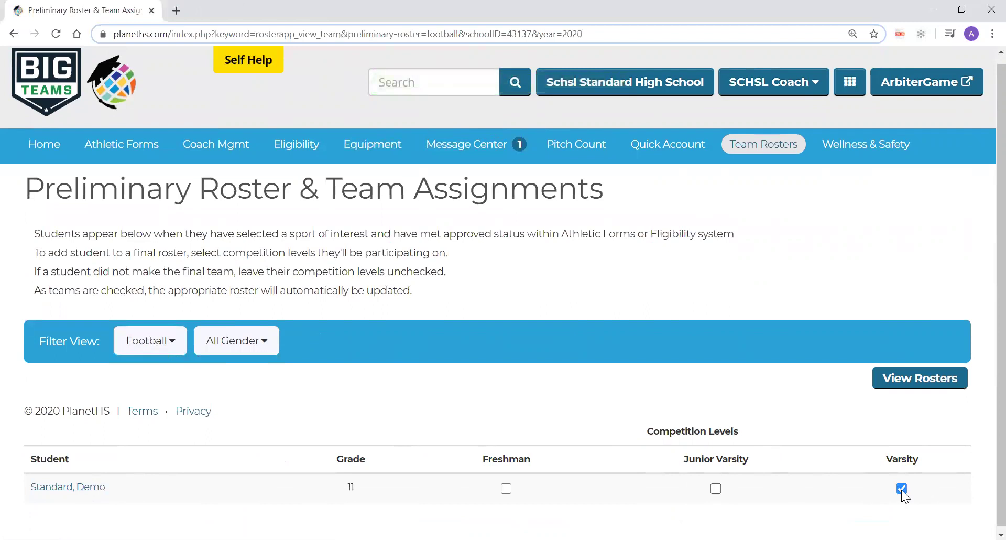
- Assign the listed football student to the Varsity level only, leaving Freshman and Junior Varsity unchecked, and view the rosters
{"action": "left_click", "coordinate": [715, 489]}
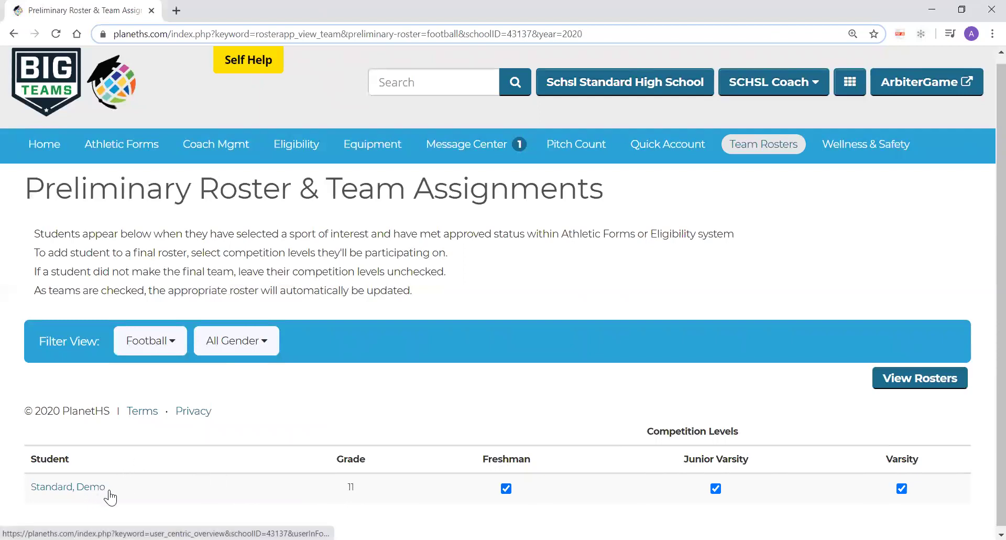
{"action": "left_click", "coordinate": [715, 488]}
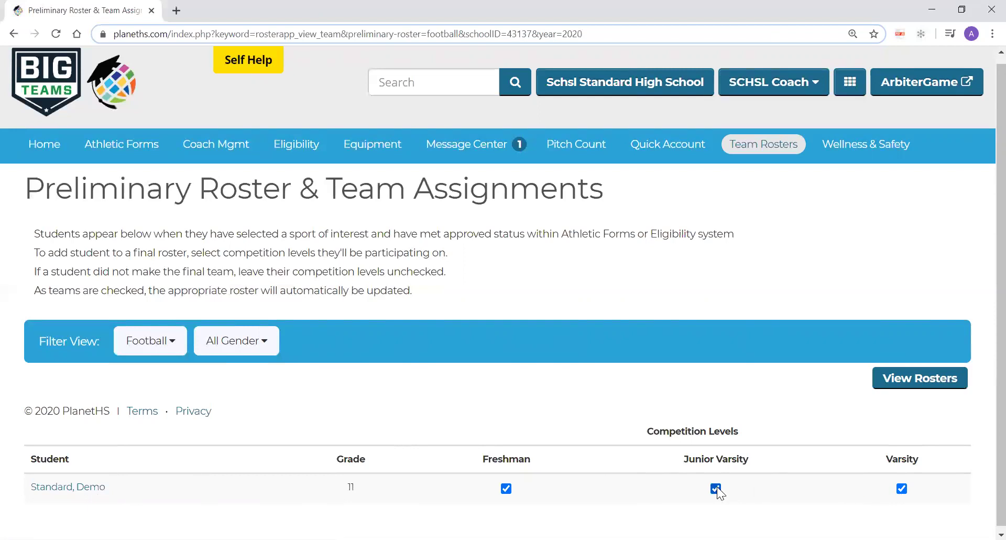
{"action": "left_click", "coordinate": [716, 488]}
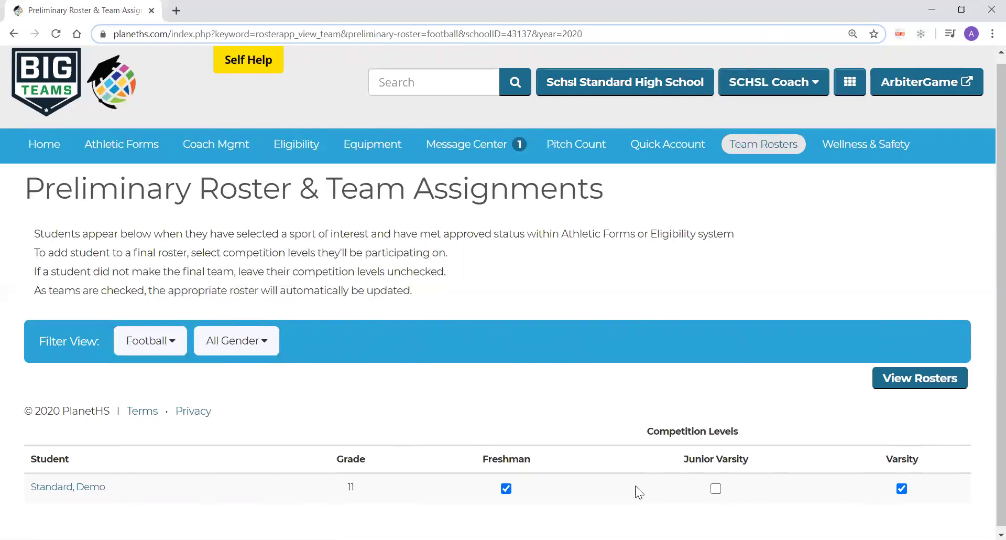
{"action": "left_click", "coordinate": [506, 489]}
{"action": "left_click", "coordinate": [911, 381]}
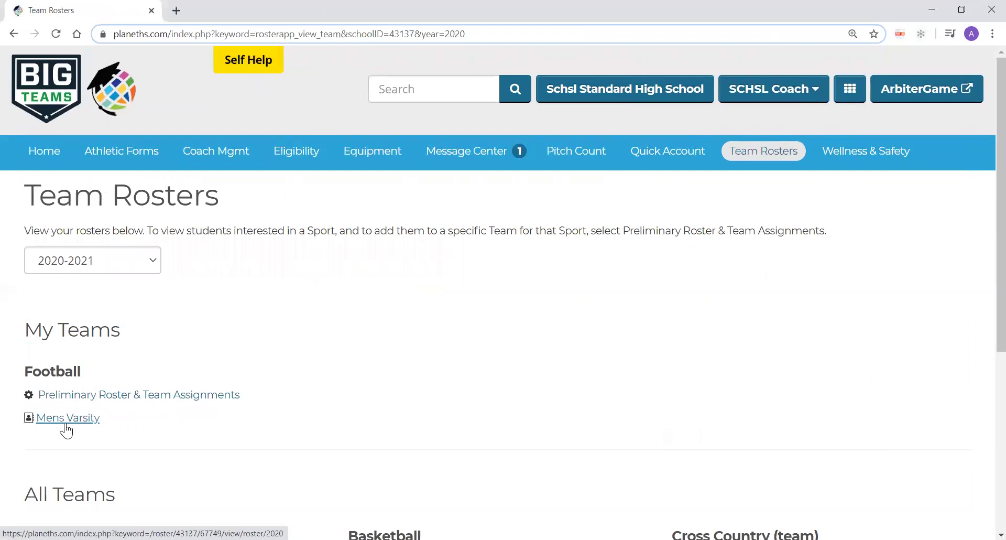
- Open the football Mens Varsity roster and hide its Notes, Role and Award columns
{"action": "left_click", "coordinate": [66, 429]}
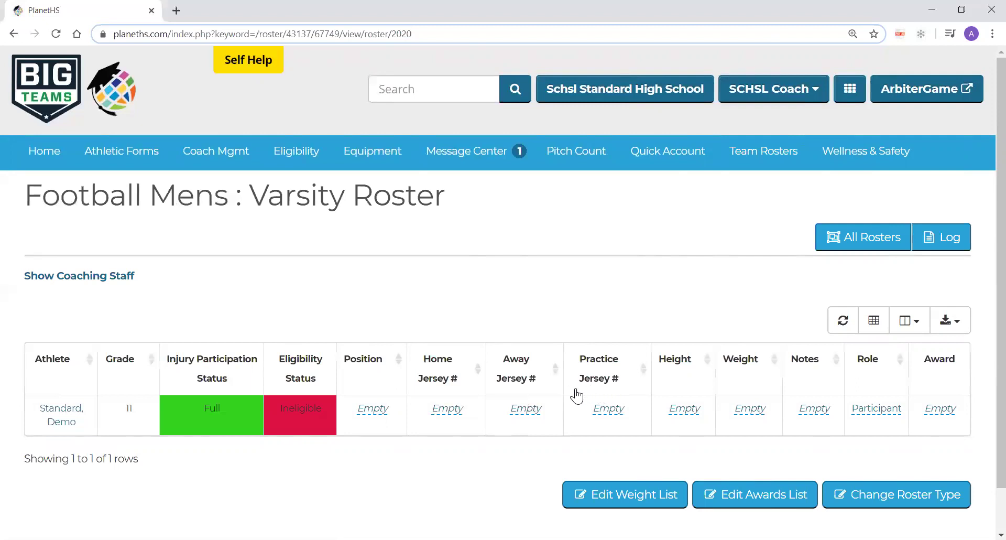
{"action": "left_click", "coordinate": [909, 321]}
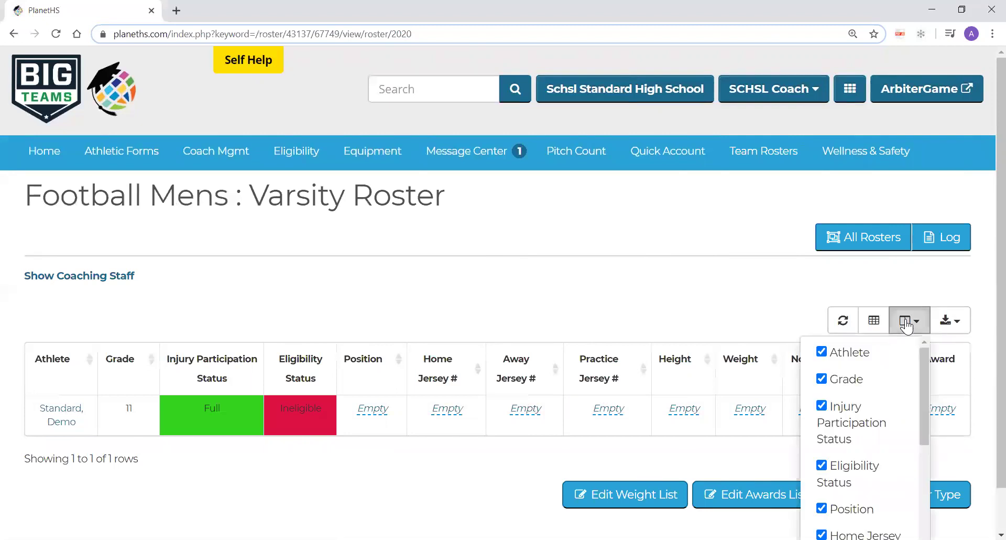
{"action": "scroll", "coordinate": [874, 395], "scroll_direction": "down", "scroll_amount": 6}
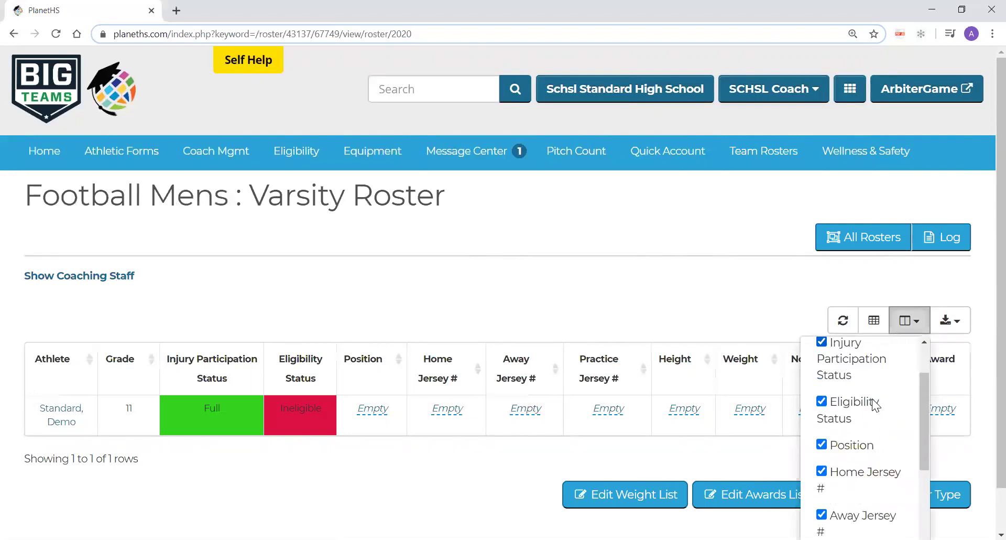
{"action": "left_click", "coordinate": [833, 454]}
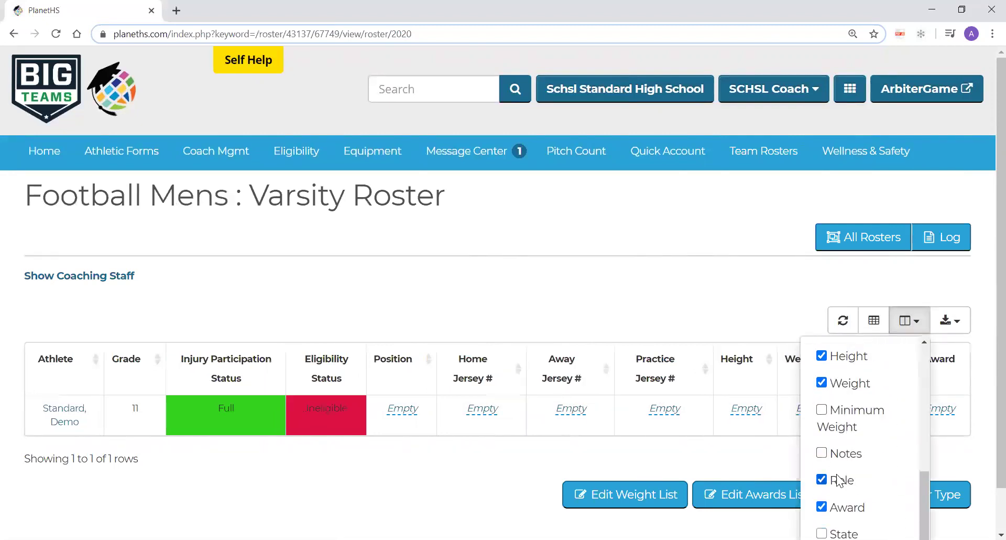
{"action": "left_click", "coordinate": [837, 480]}
{"action": "left_click", "coordinate": [838, 507]}
{"action": "left_click", "coordinate": [732, 323]}
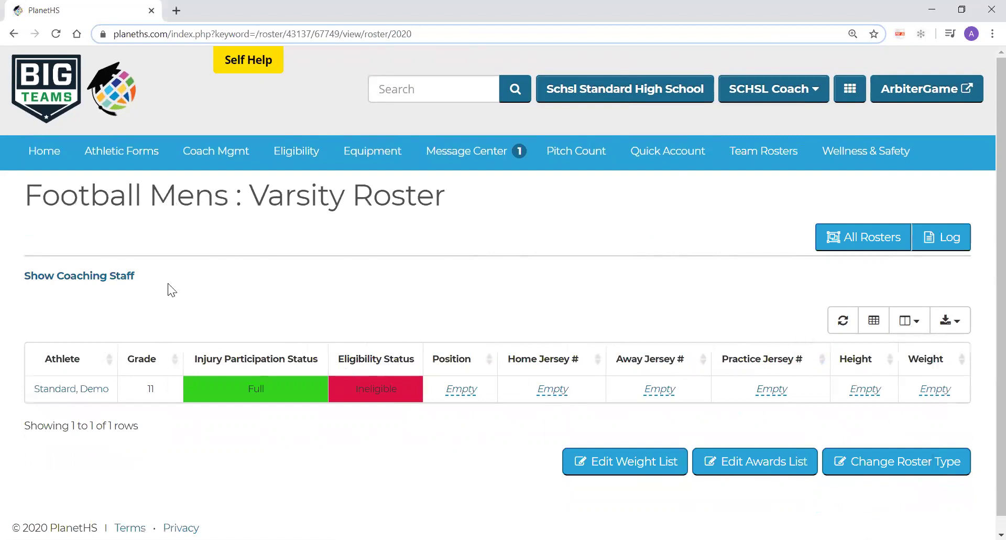
- Open the rostered athlete's account overview and review the parent/guardian and emergency contact details
{"action": "left_click", "coordinate": [79, 391]}
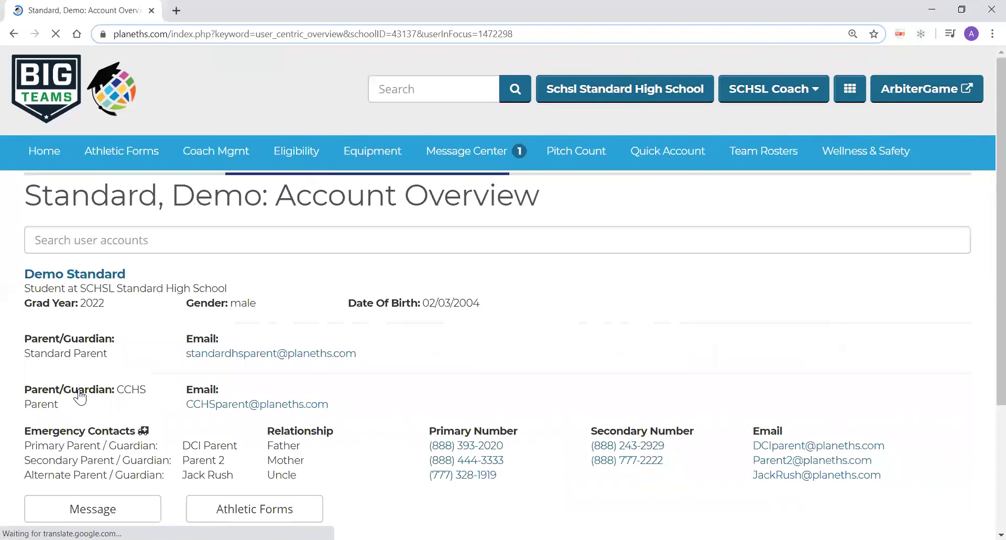
{"action": "scroll", "coordinate": [353, 367], "scroll_direction": "down", "scroll_amount": 1}
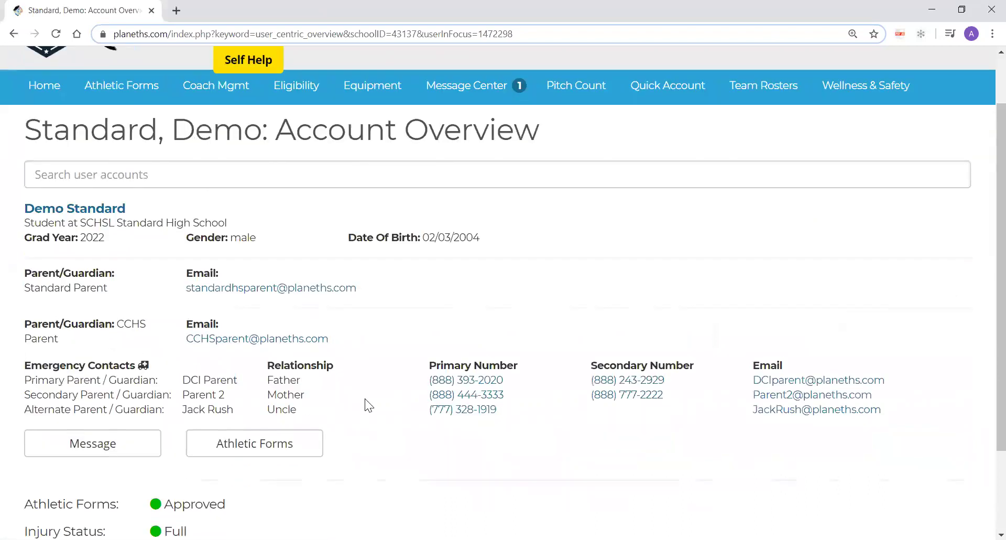
{"action": "left_click_drag", "start_coordinate": [310, 412], "coordinate": [374, 399]}
{"action": "left_click", "coordinate": [376, 398]}
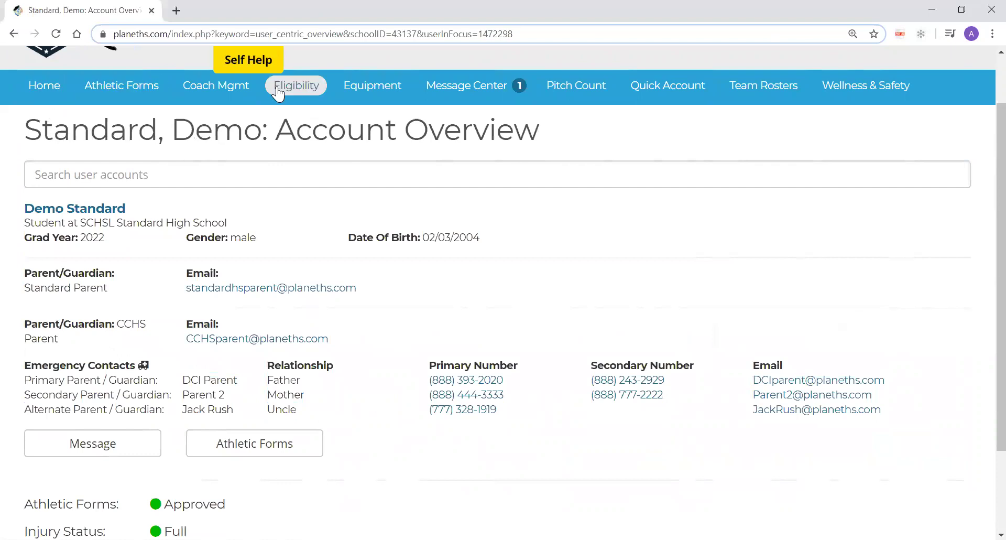
- Open the Coach Management page and review the general and football certifications required of the coach
{"action": "left_click", "coordinate": [202, 99]}
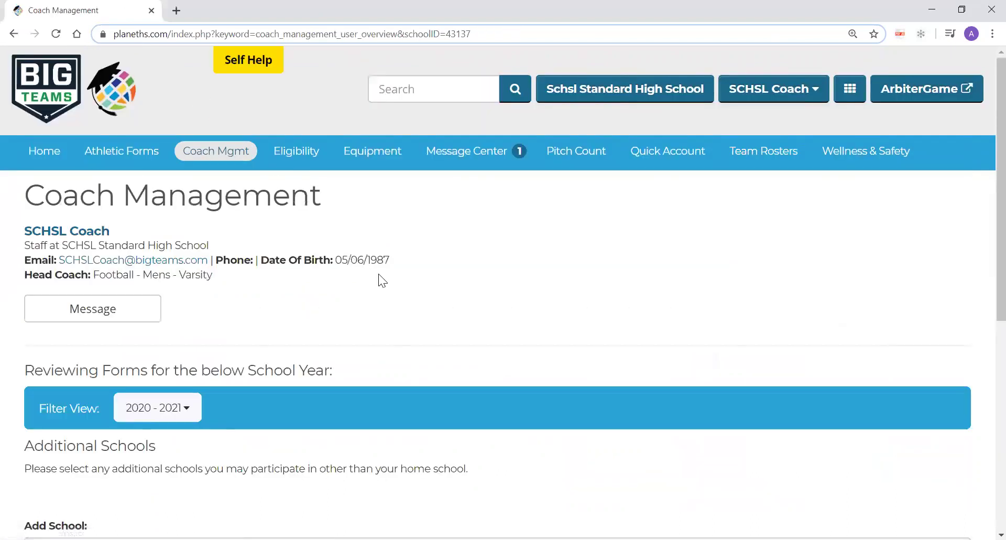
{"action": "scroll", "coordinate": [379, 274], "scroll_direction": "down", "scroll_amount": 2}
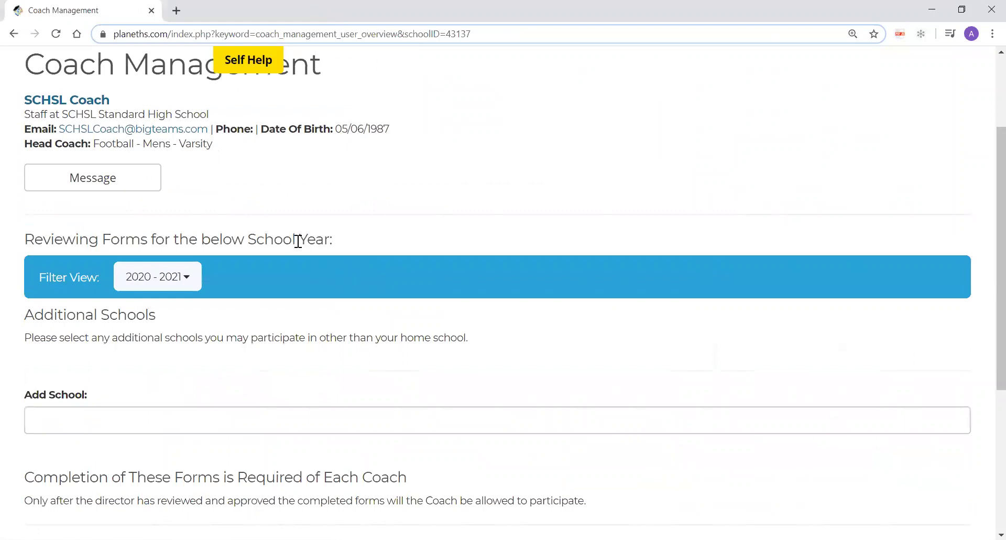
{"action": "scroll", "coordinate": [373, 265], "scroll_direction": "up", "scroll_amount": 1}
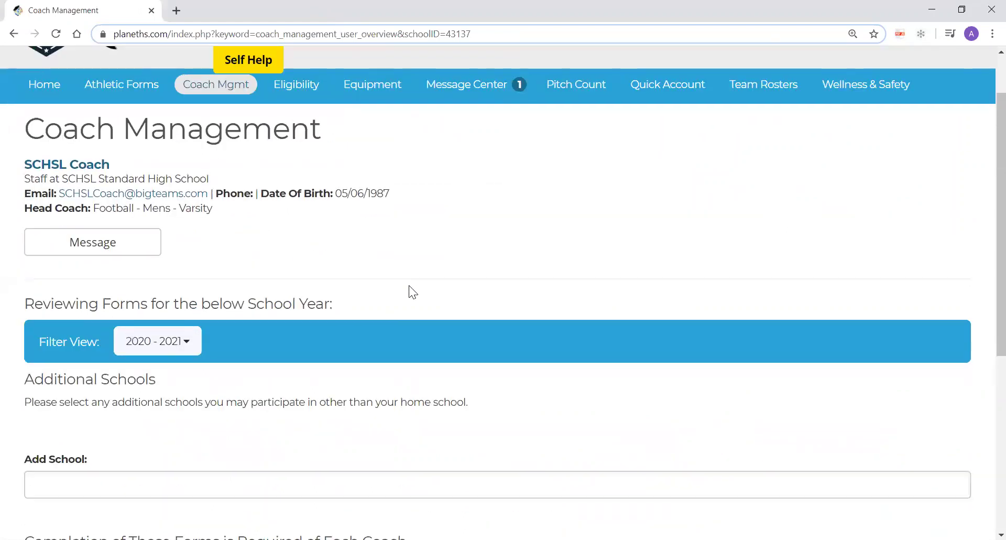
{"action": "scroll", "coordinate": [408, 287], "scroll_direction": "down", "scroll_amount": 5}
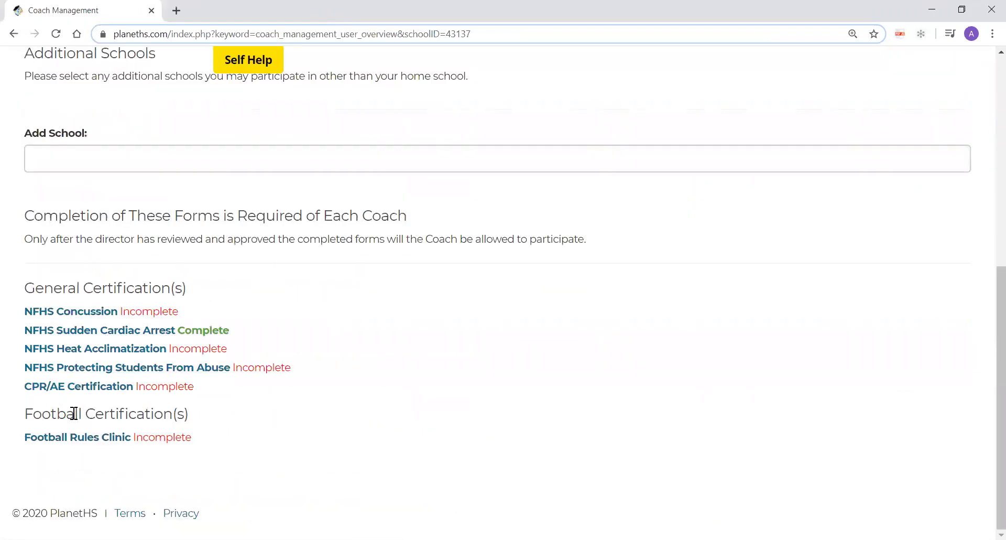